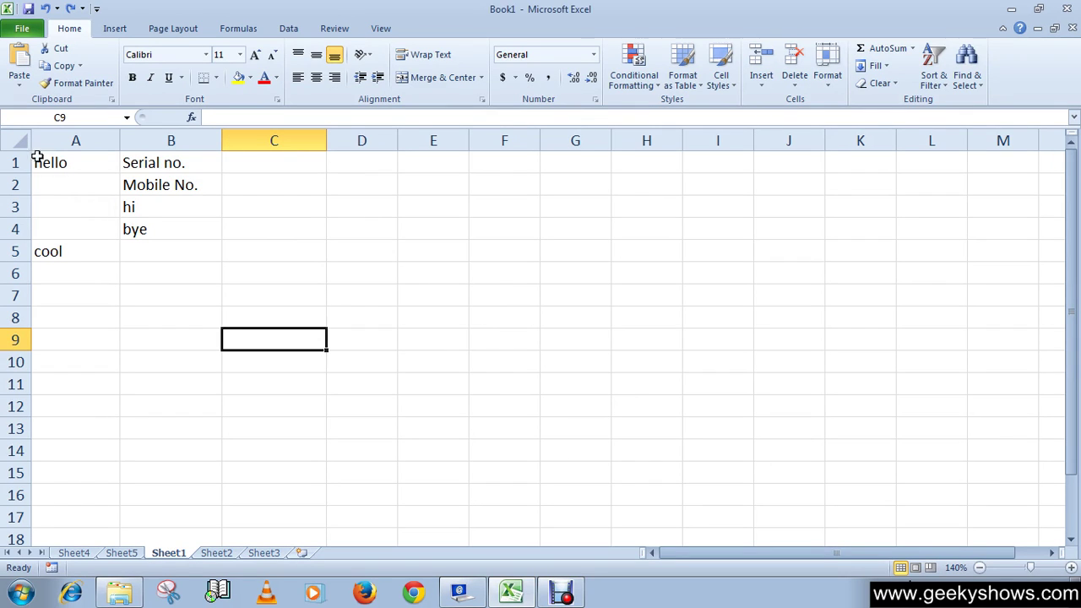
Select cell A3 on Sheet1 as the spot for a new blank cell.
click(68, 206)
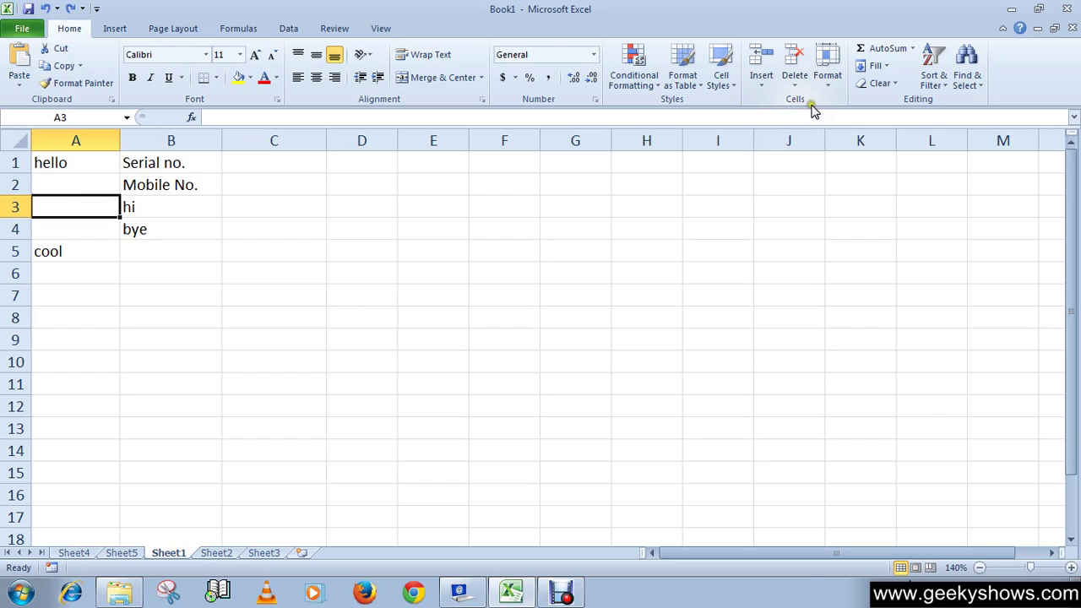
Insert a blank cell at A3 with cells shifted down, moving cool to A6.
click(763, 88)
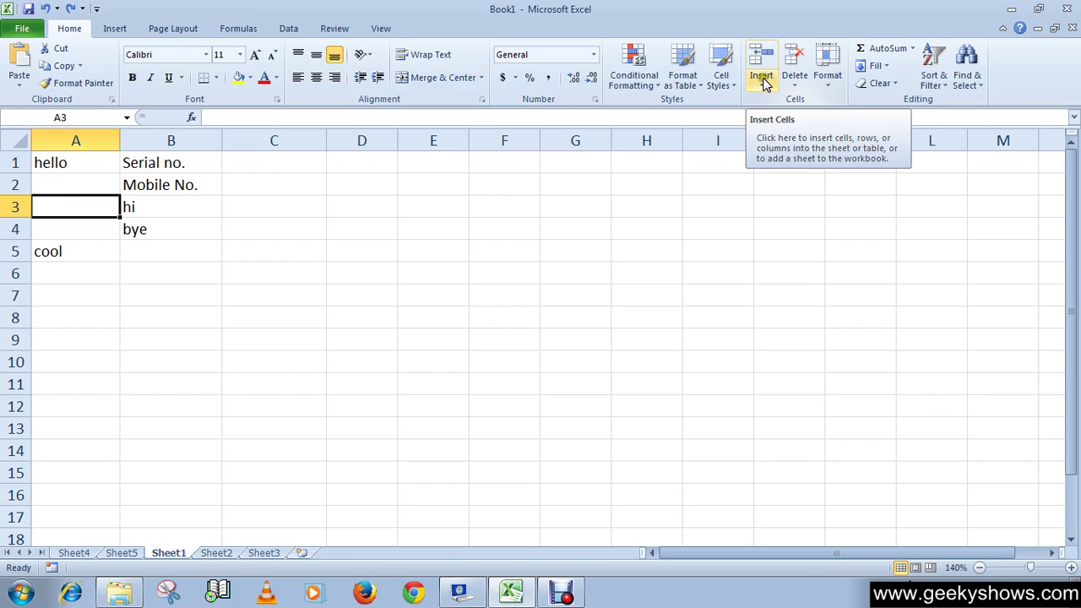
click(764, 90)
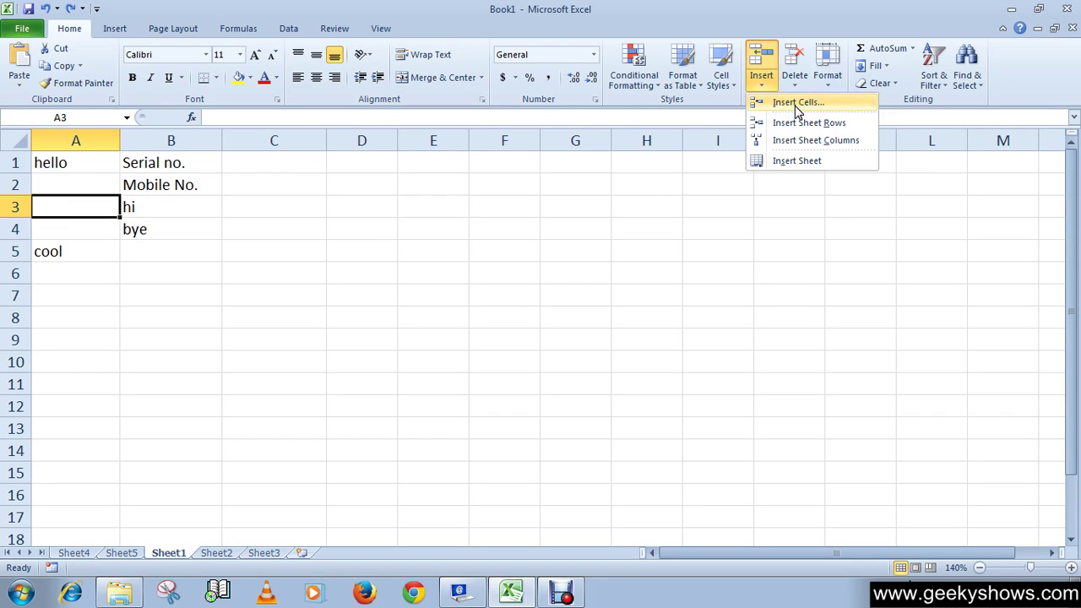
click(795, 104)
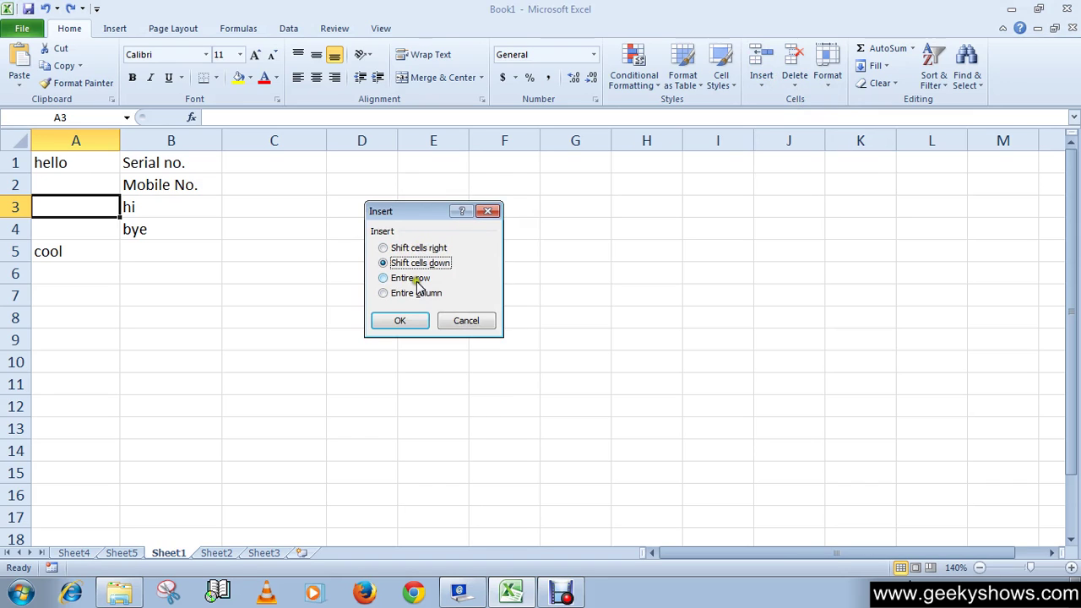
drag(414, 212, 439, 204)
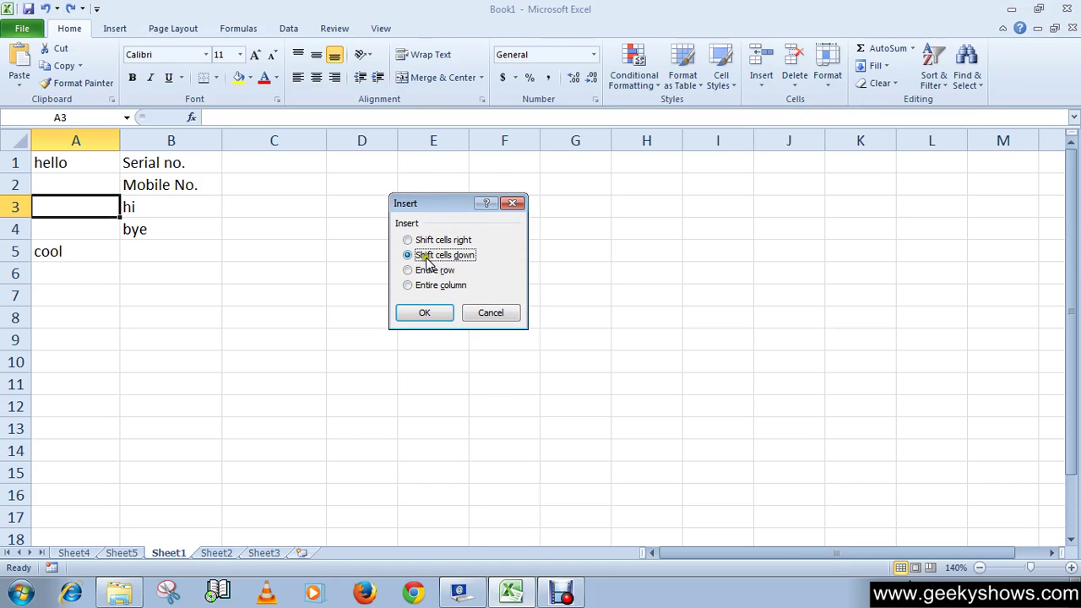
click(426, 314)
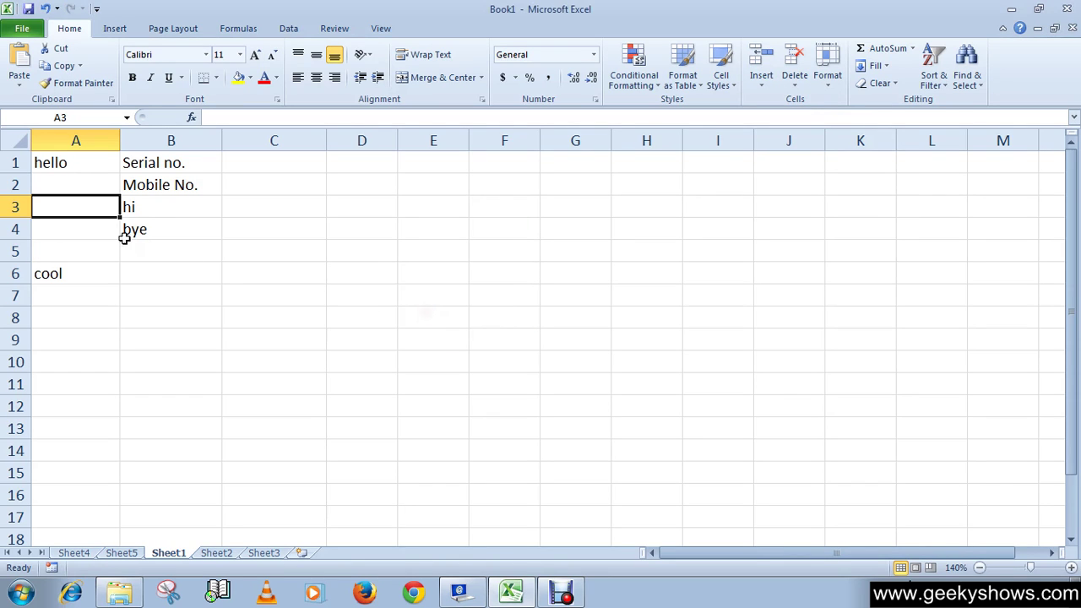
click(89, 235)
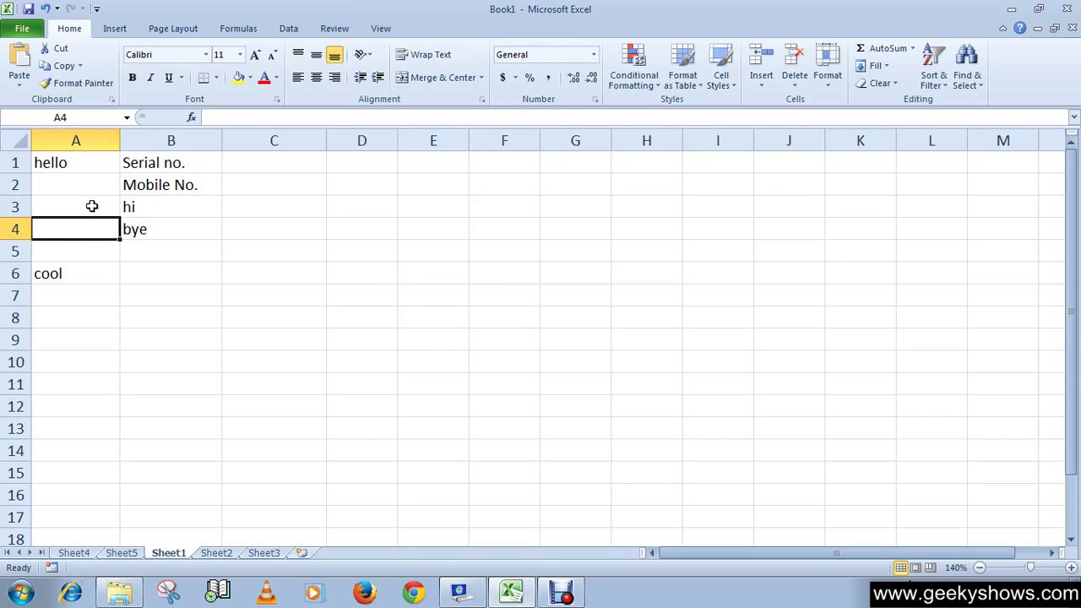
Insert an entire blank row at row 4 from cell A4.
click(91, 207)
click(93, 229)
click(761, 87)
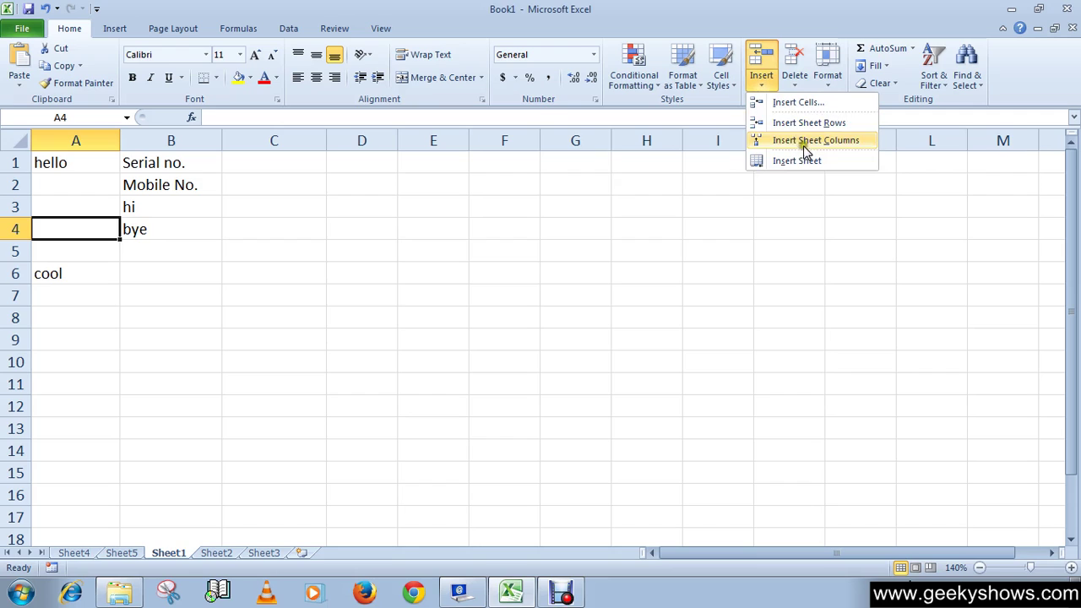
click(801, 103)
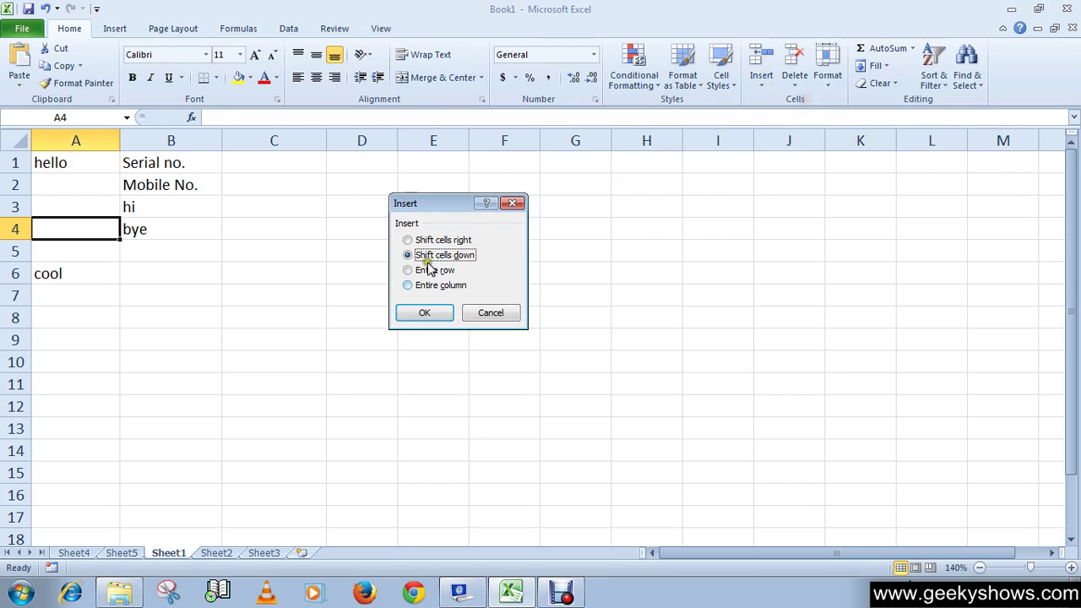
click(422, 270)
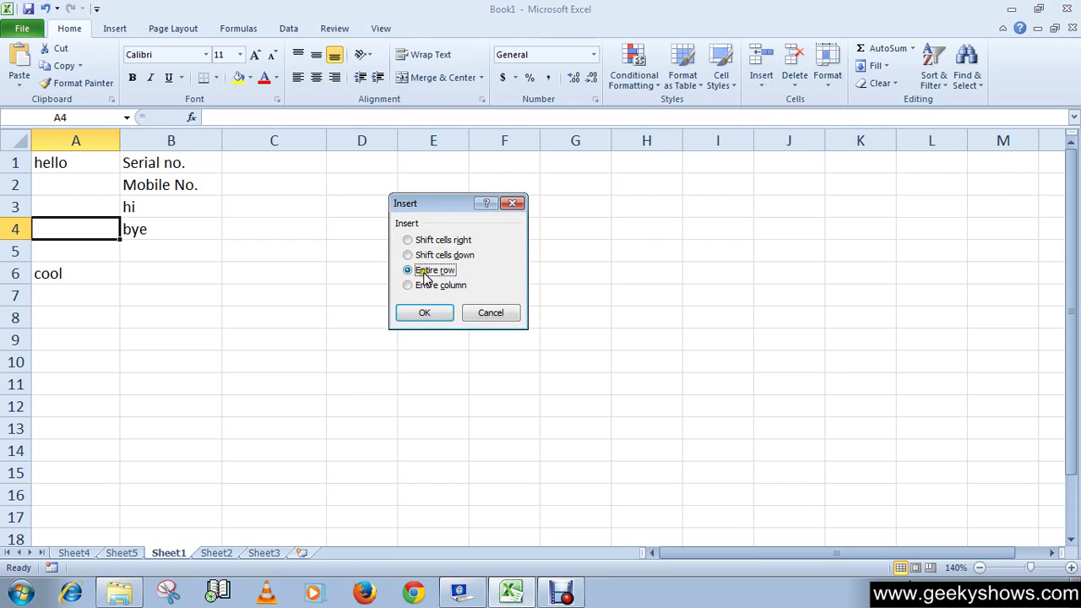
click(425, 313)
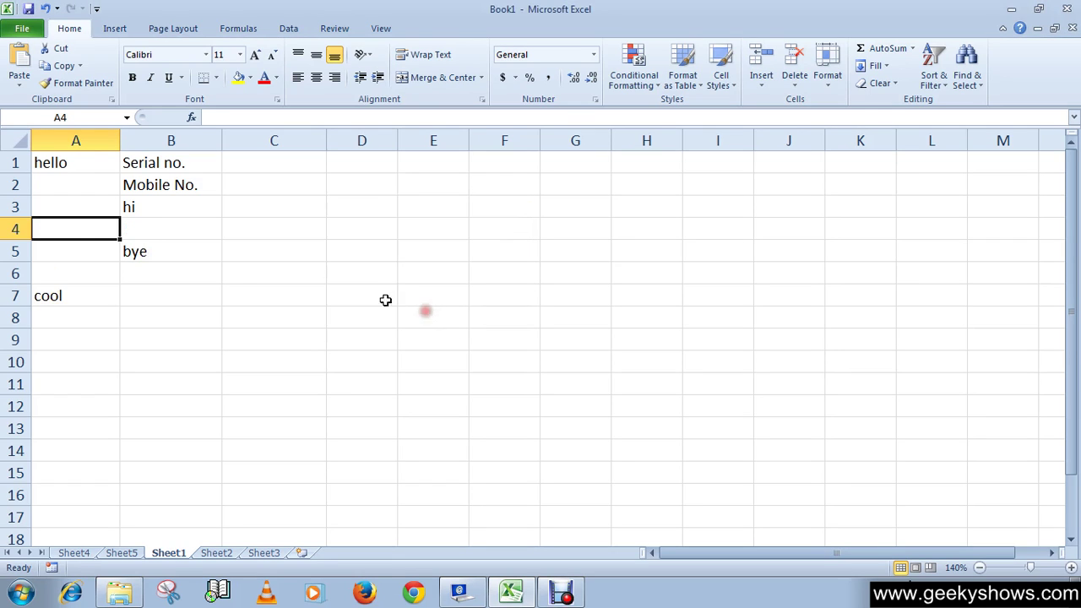
click(15, 229)
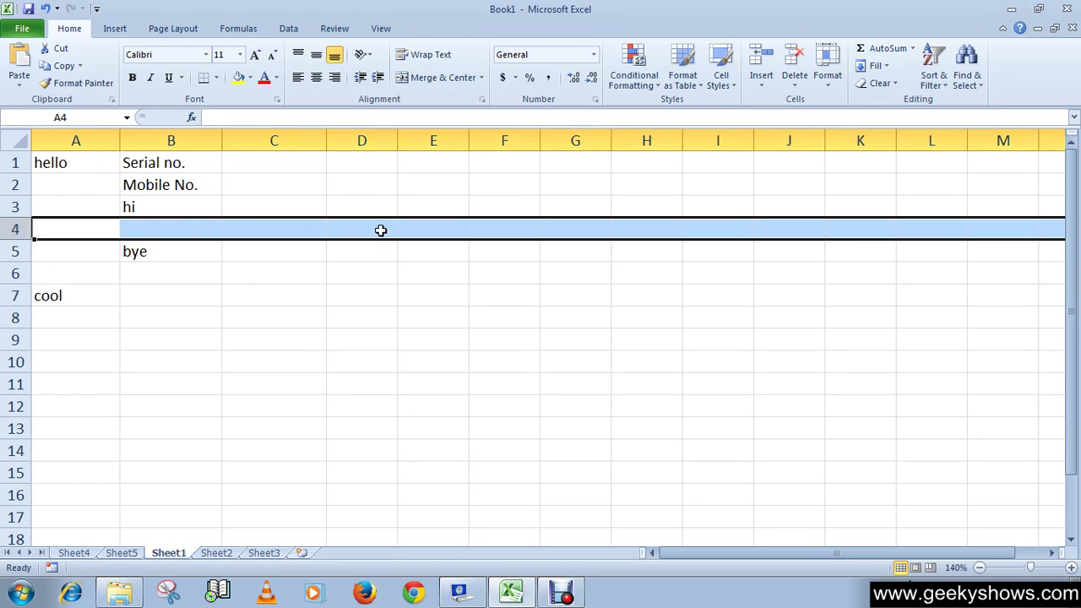
click(210, 268)
Insert a blank sheet column A, pushing hello to B1 and cool to B7.
click(108, 229)
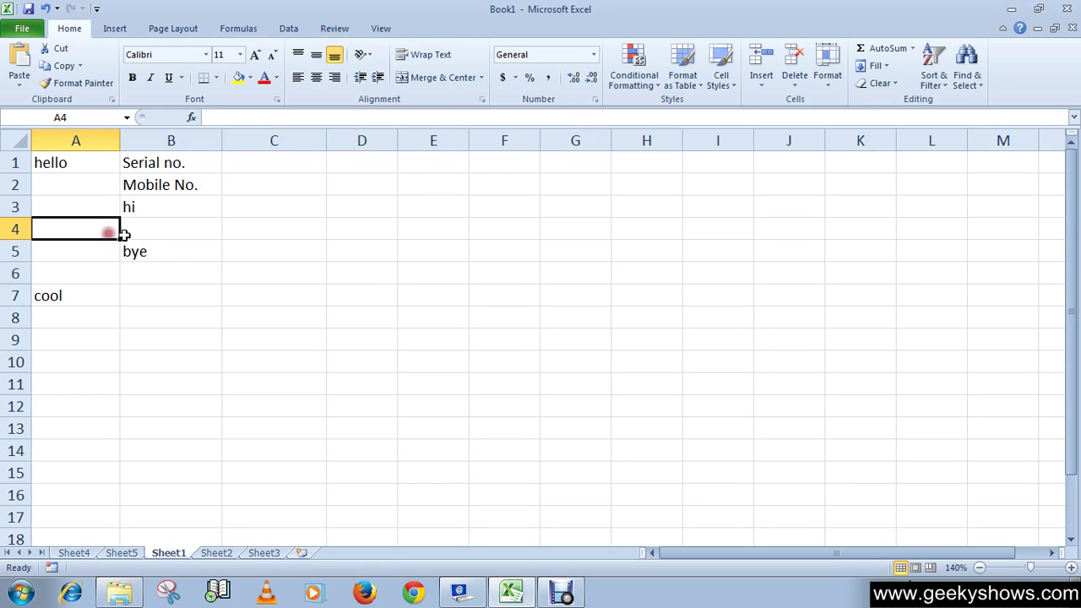
click(761, 81)
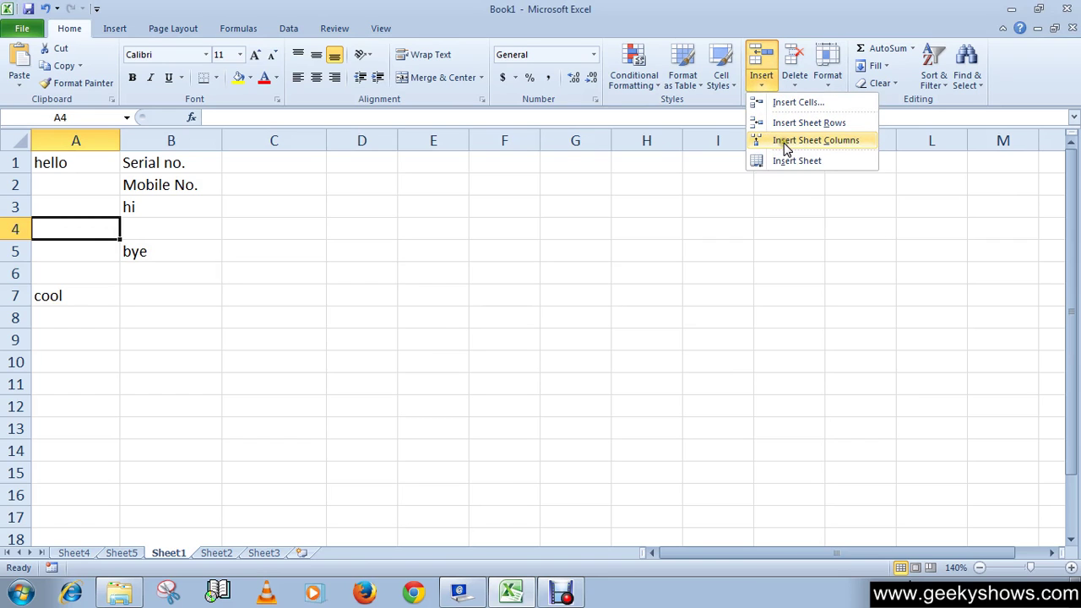
click(785, 148)
click(67, 140)
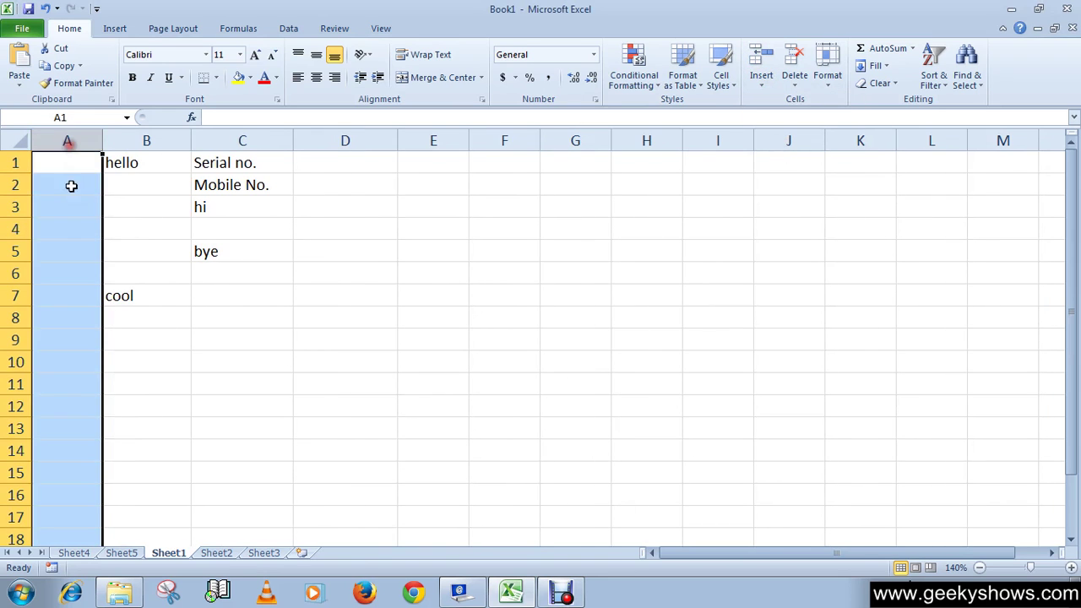
click(143, 225)
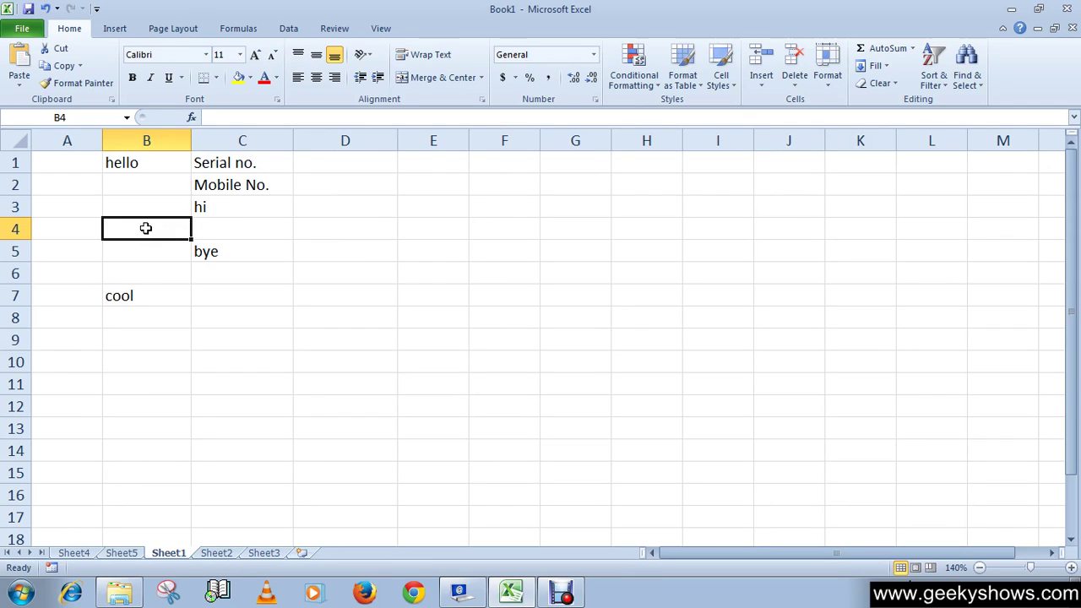
Insert a blank cell at B4 with cells shifted right, leaving C4 empty and bye in C5.
right_click(146, 228)
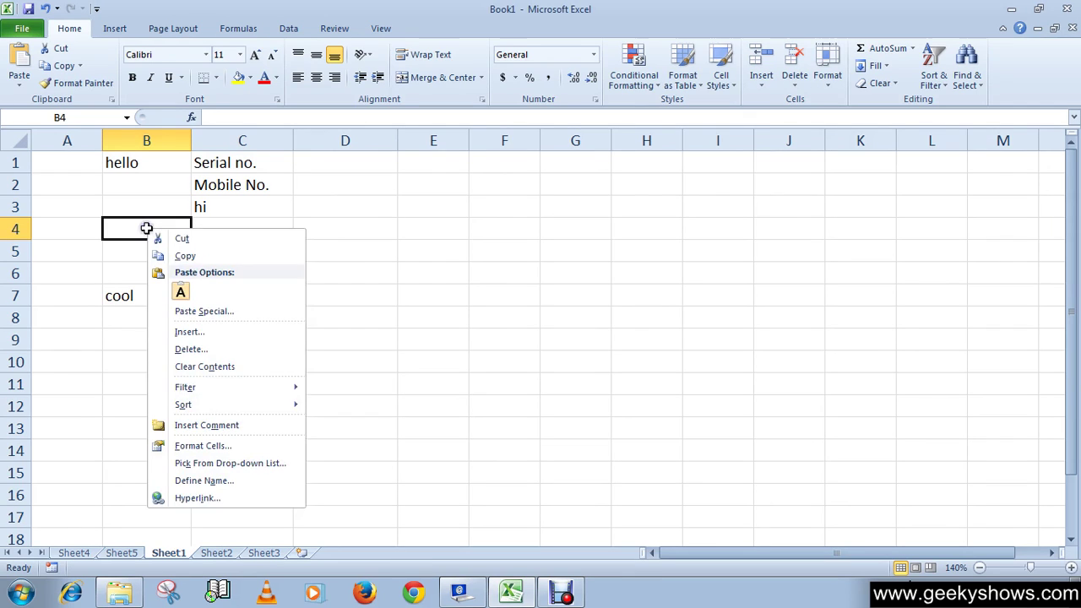
click(187, 332)
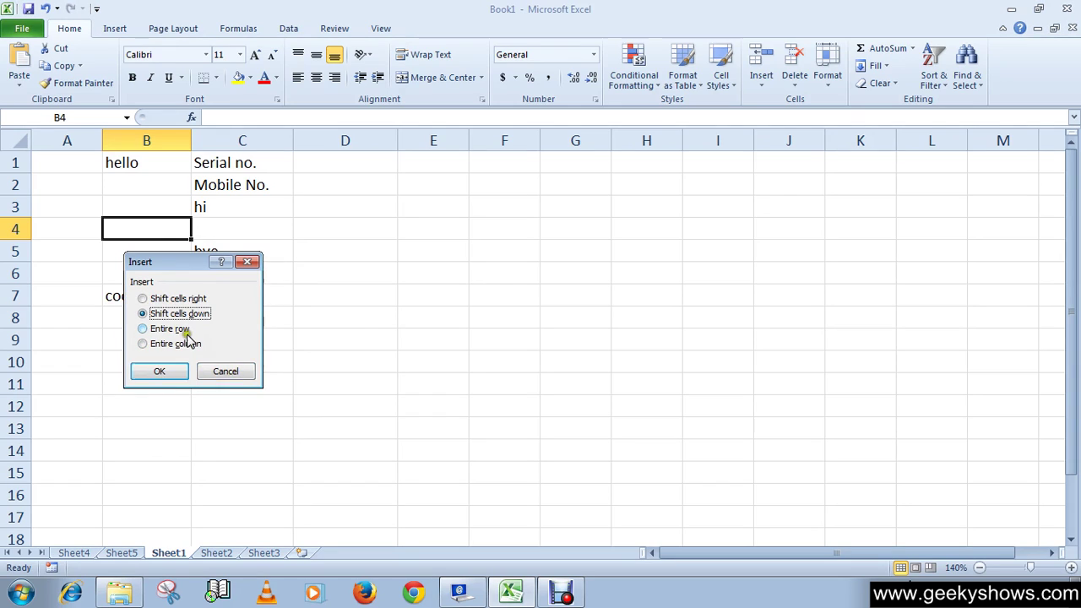
click(169, 298)
click(156, 373)
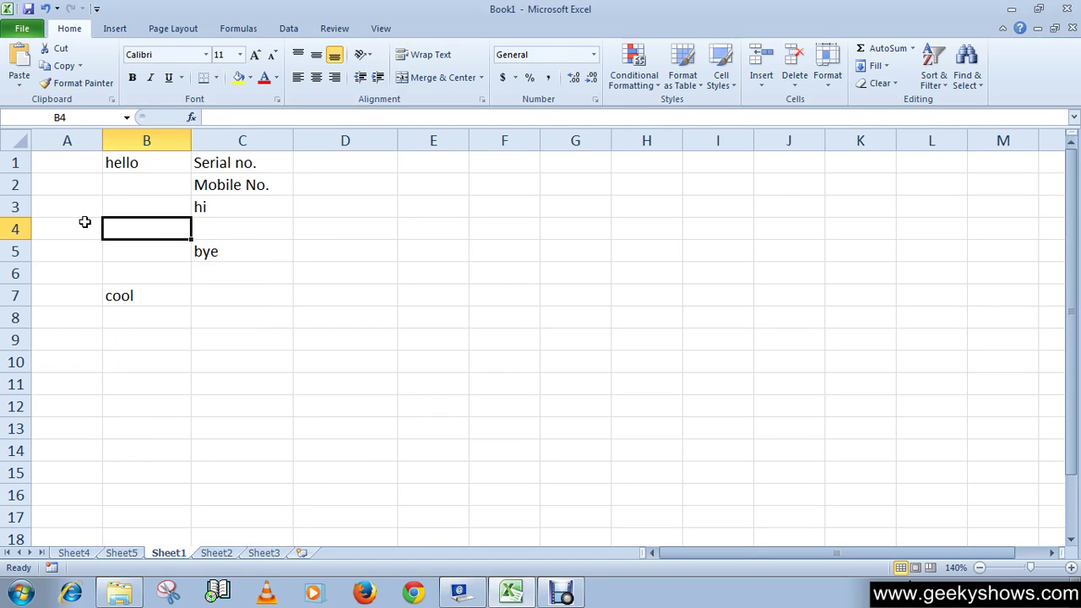
click(87, 228)
click(251, 245)
click(224, 223)
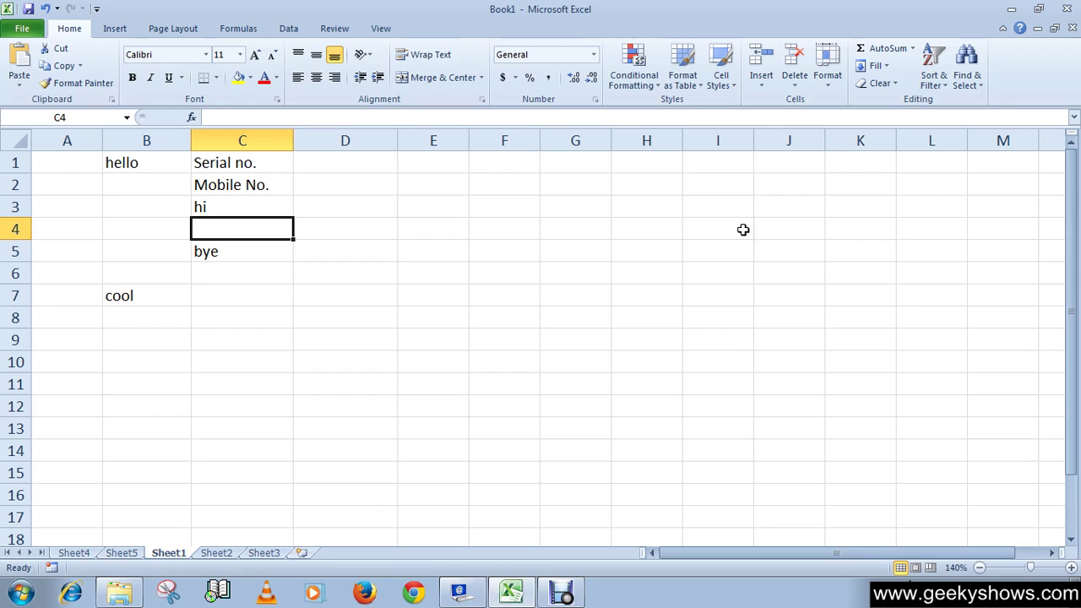
Insert a new blank Sheet6 into the workbook and return to Sheet1.
click(761, 84)
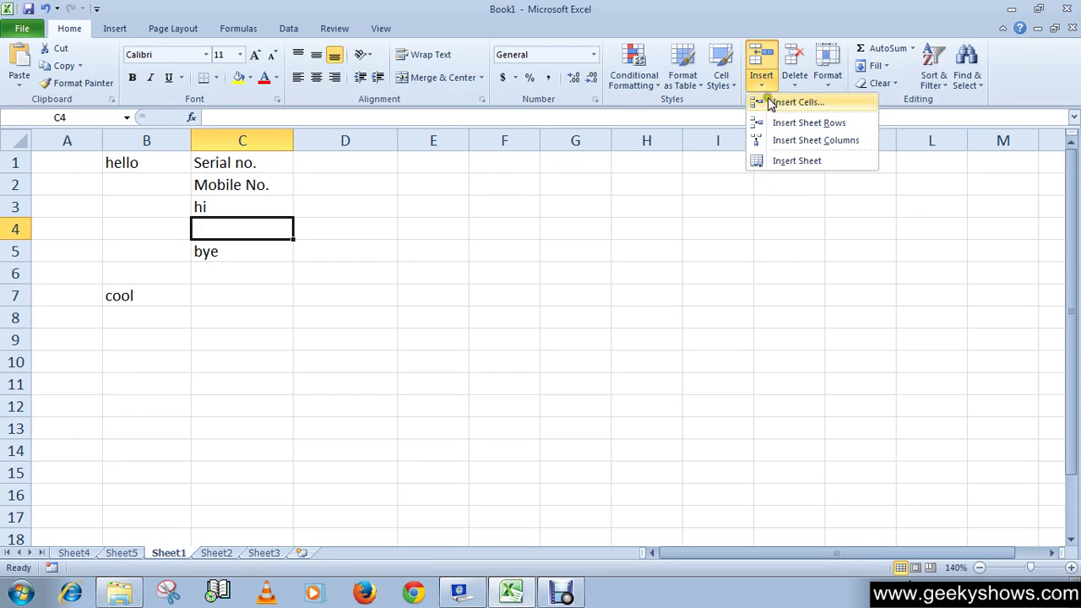
click(808, 26)
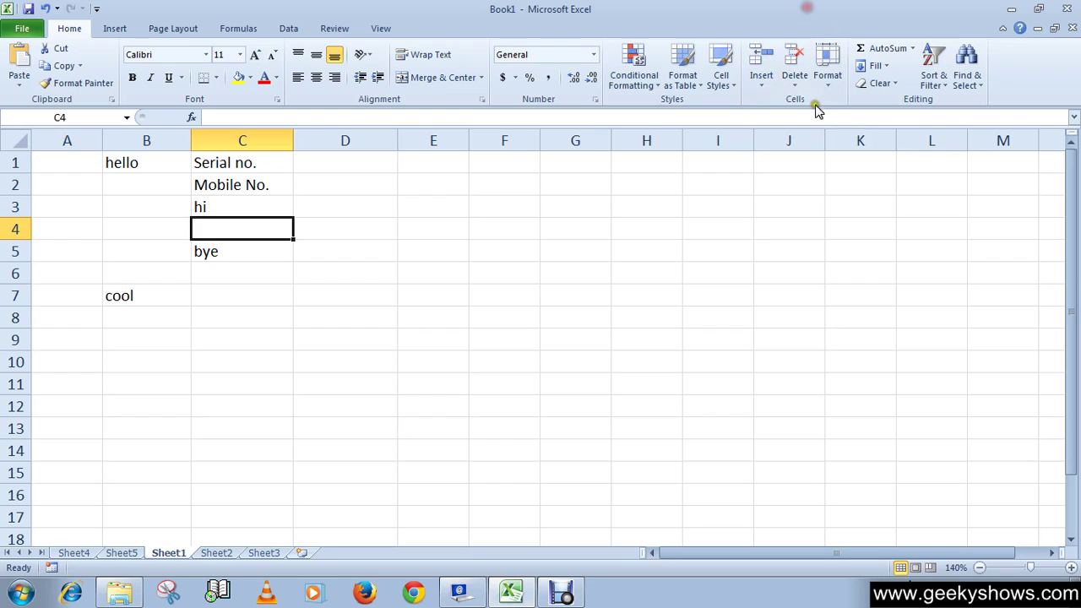
click(762, 80)
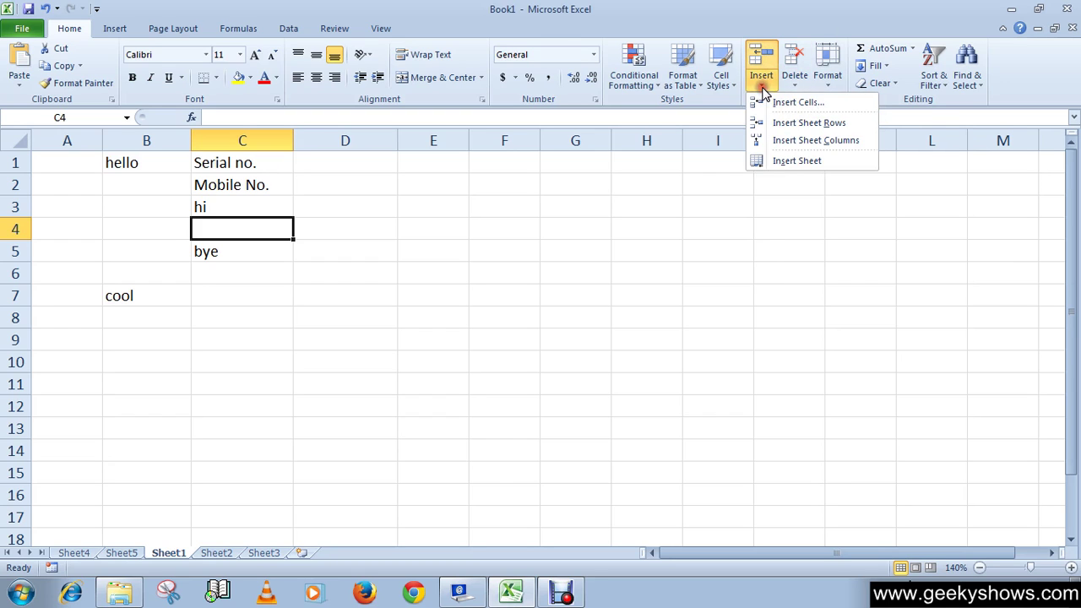
click(781, 162)
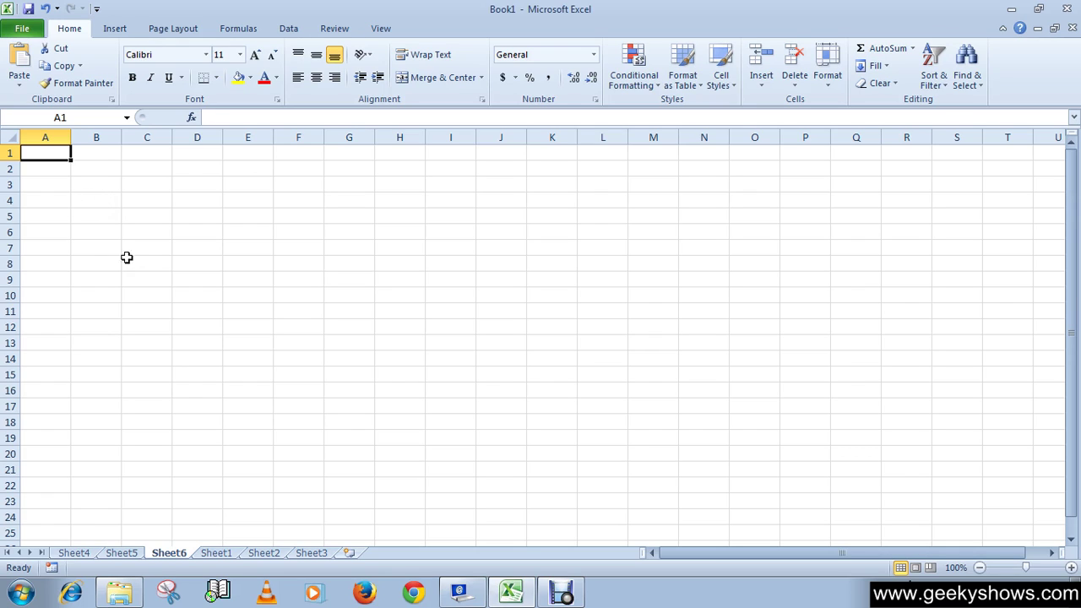
click(217, 554)
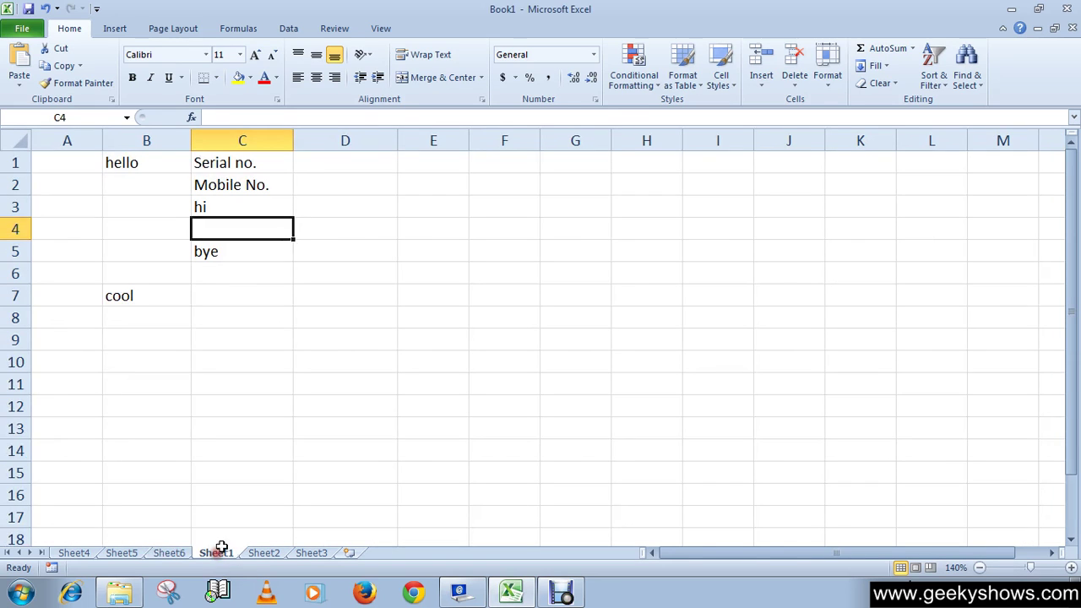
click(83, 207)
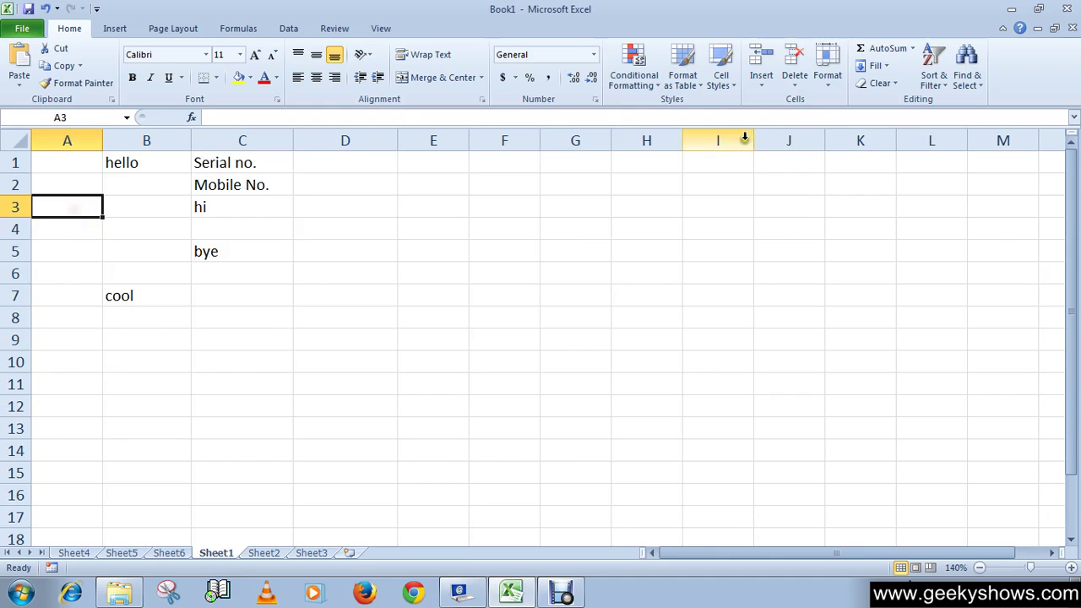
click(797, 90)
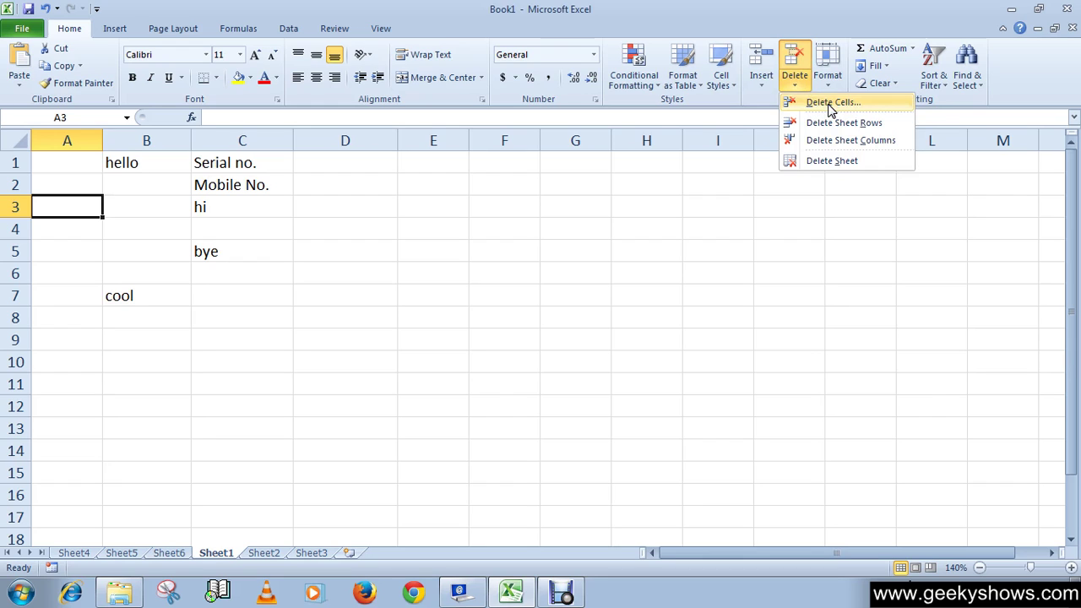
click(832, 105)
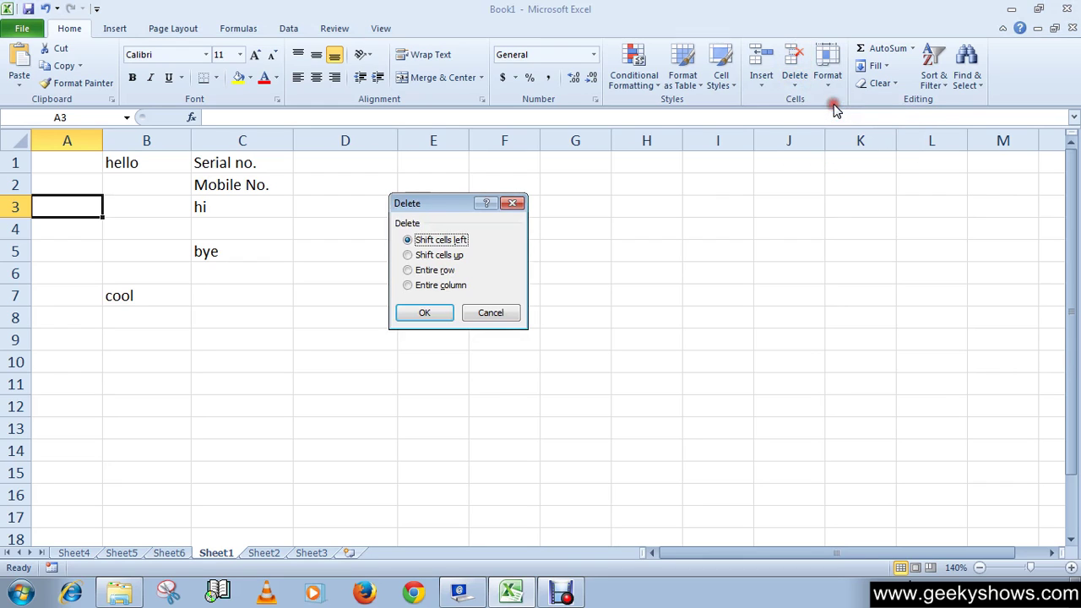
click(439, 255)
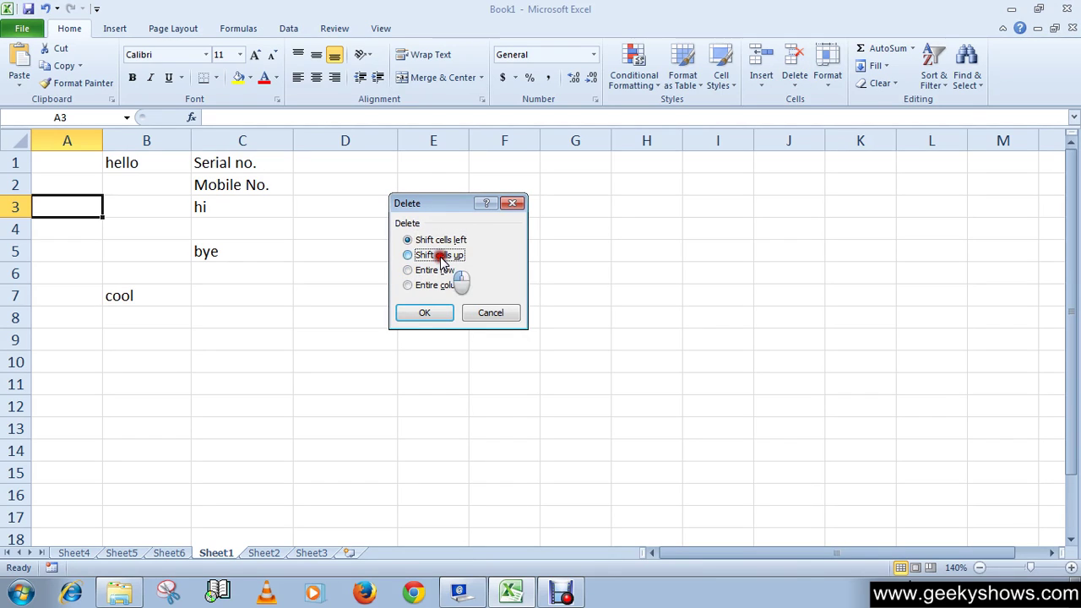
click(435, 315)
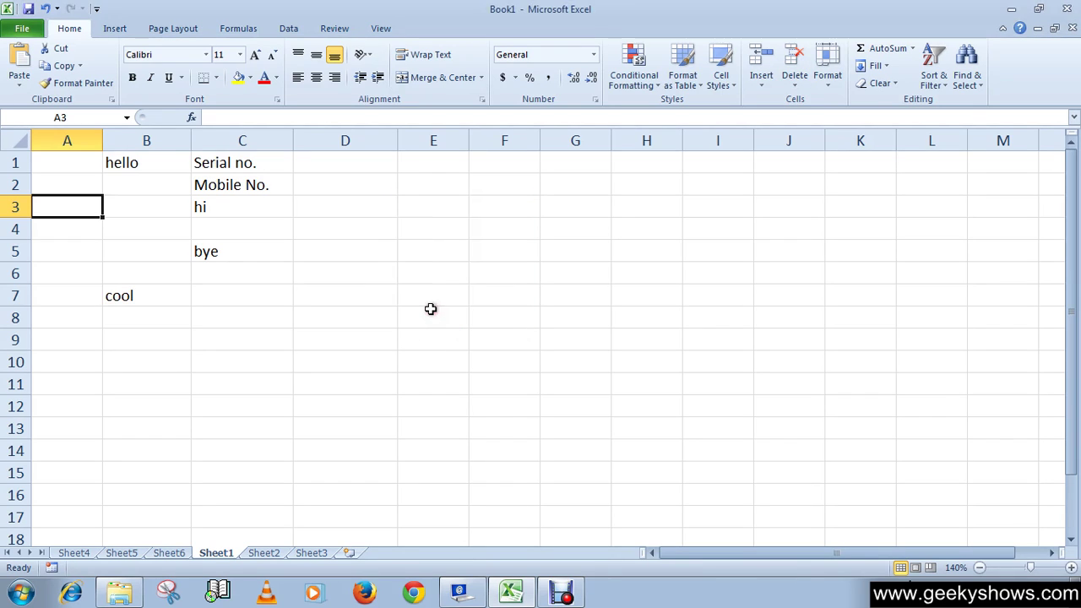
Delete row 3 containing hi, then the empty row that moves into row 3.
click(797, 82)
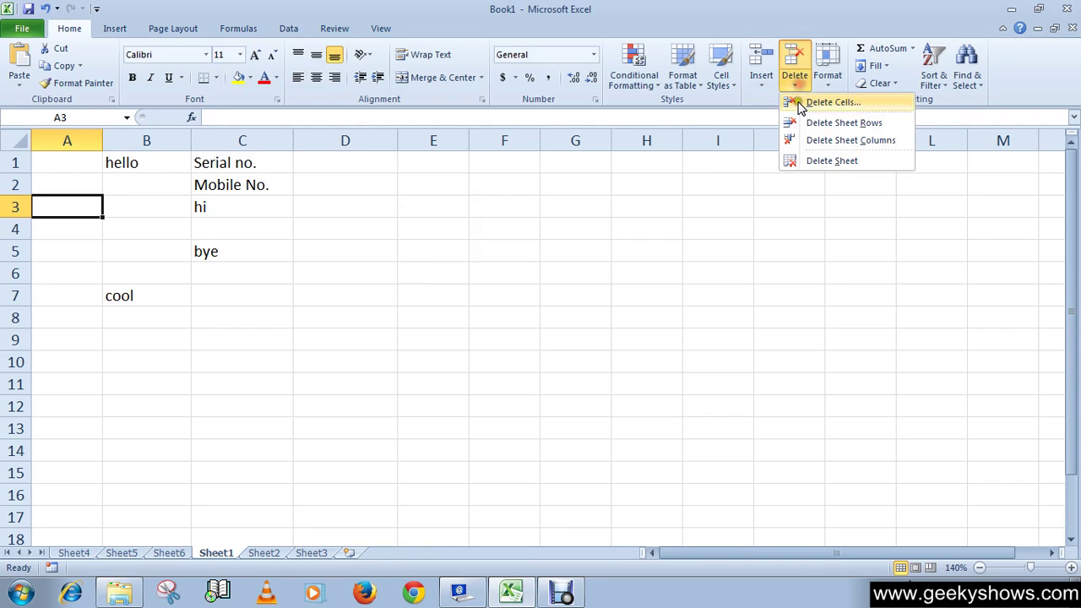
click(842, 124)
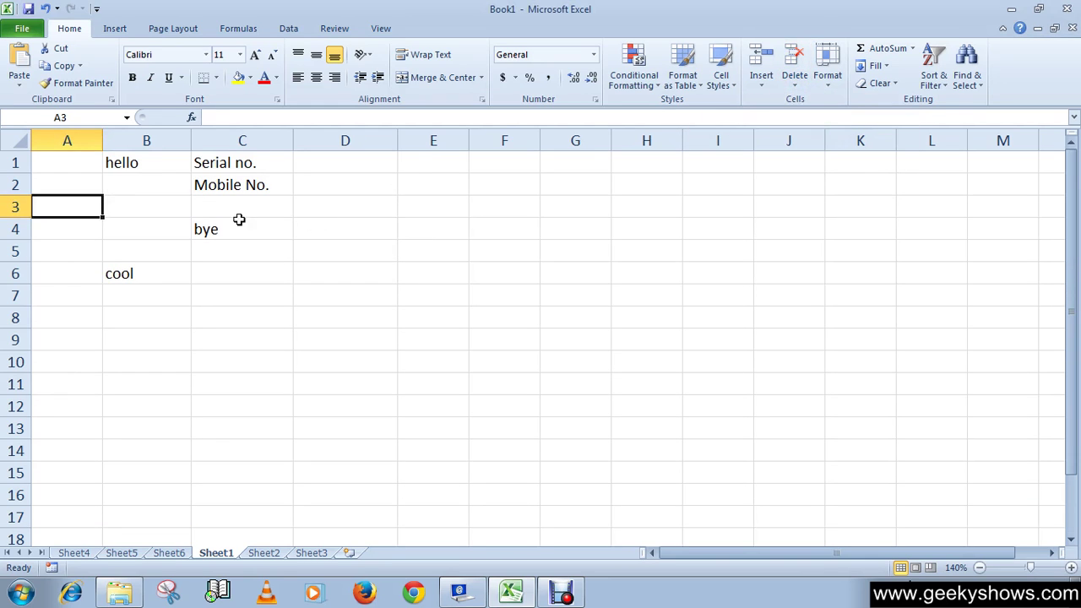
click(795, 82)
click(790, 123)
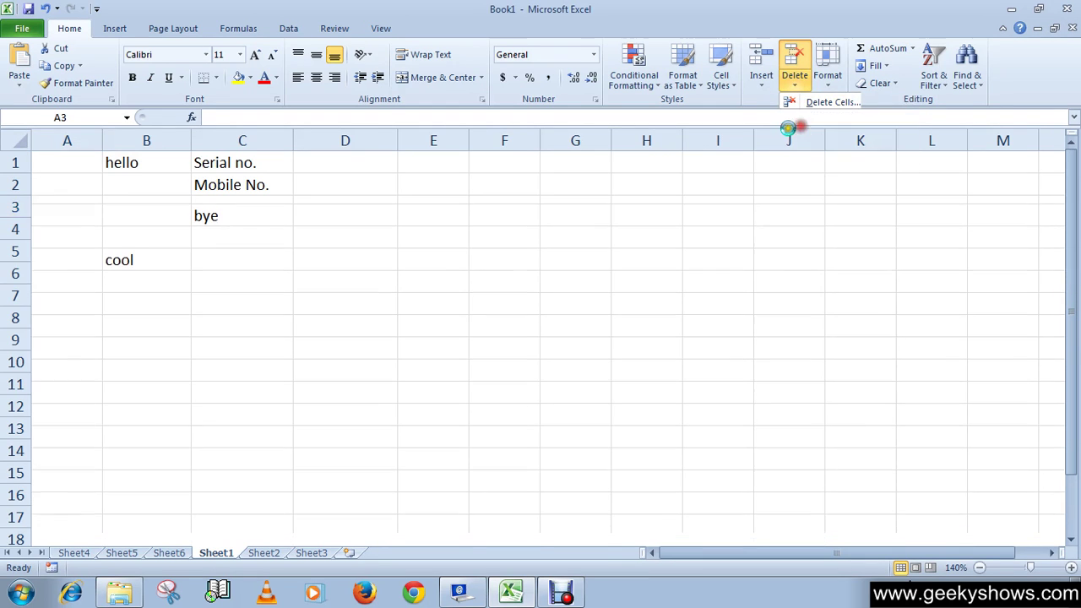
Delete the empty column A so bye sits in B3, then view Sheet6.
click(798, 85)
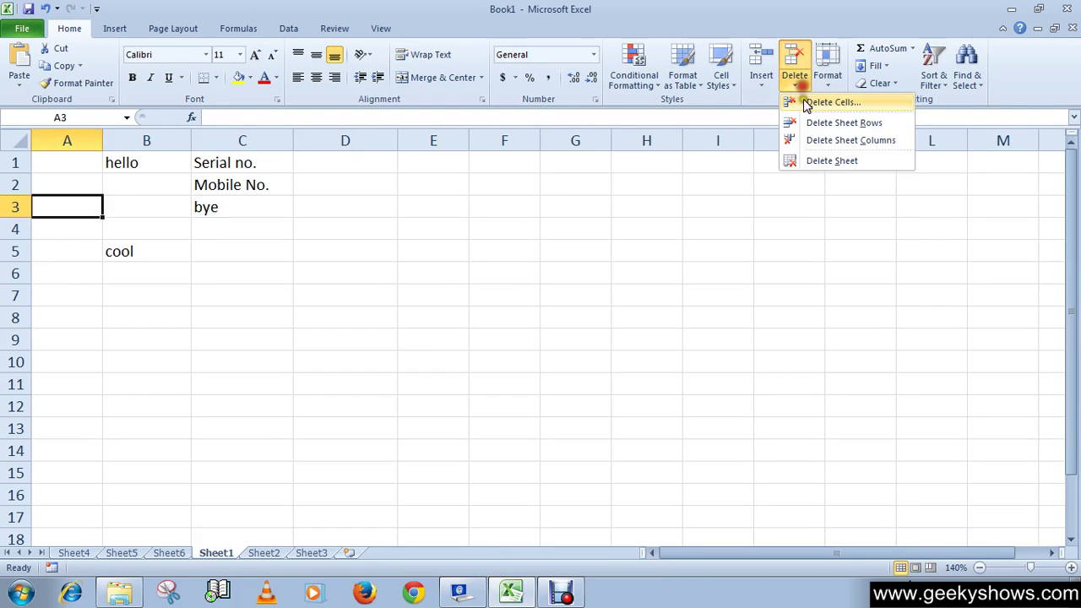
click(815, 144)
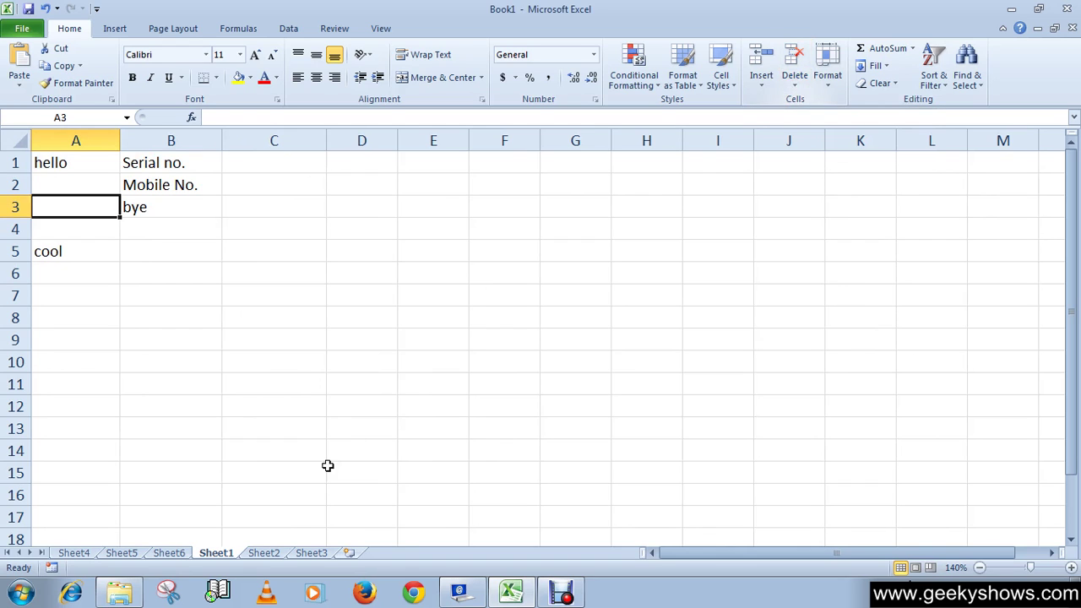
click(173, 550)
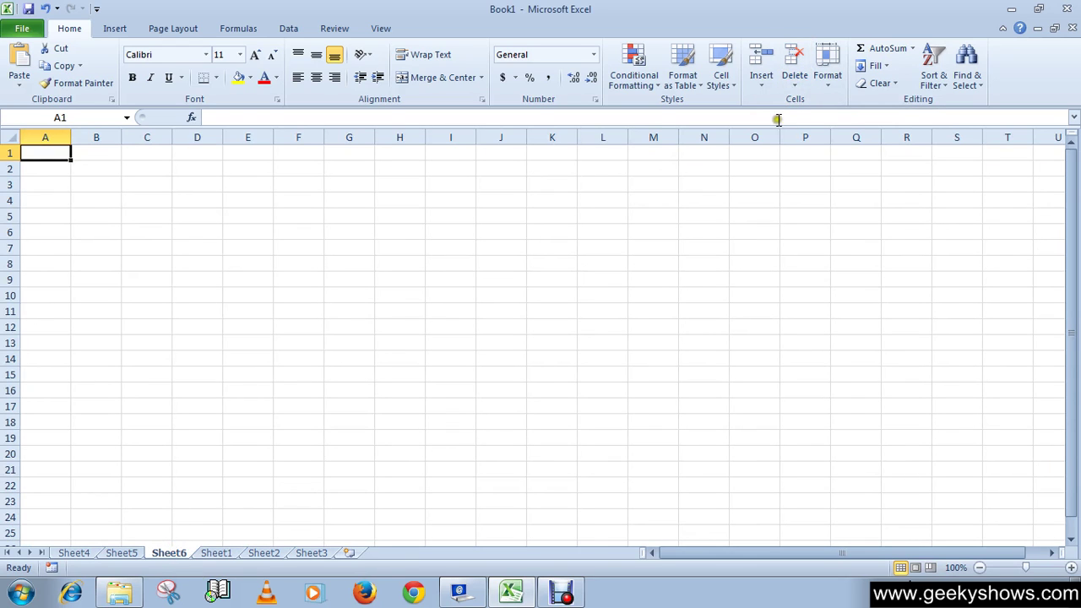
Delete the blank Sheet6 and Sheet5, then show Sheet4.
click(794, 82)
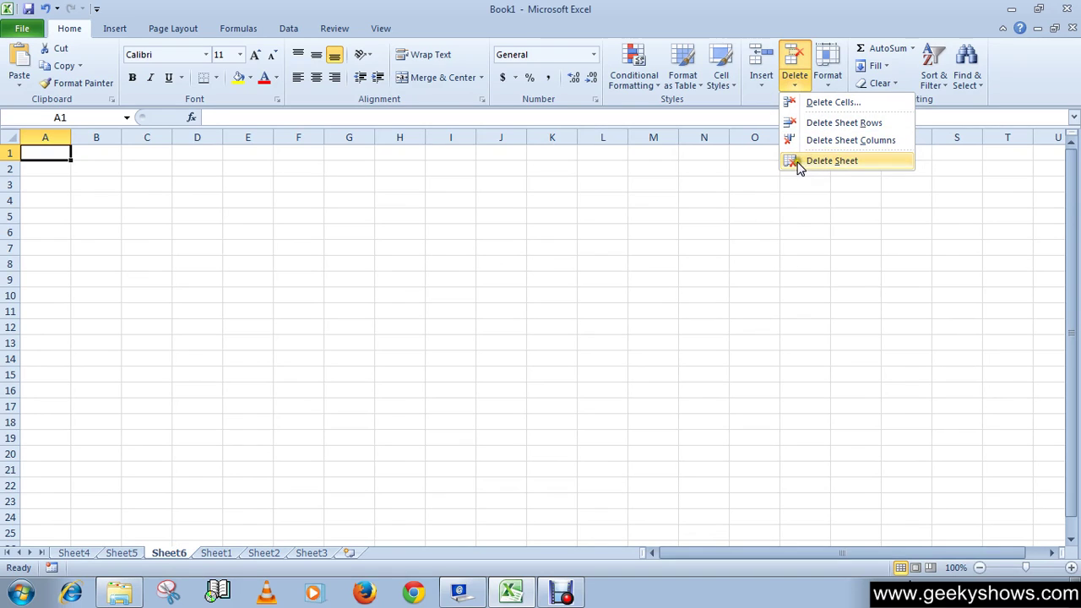
click(800, 165)
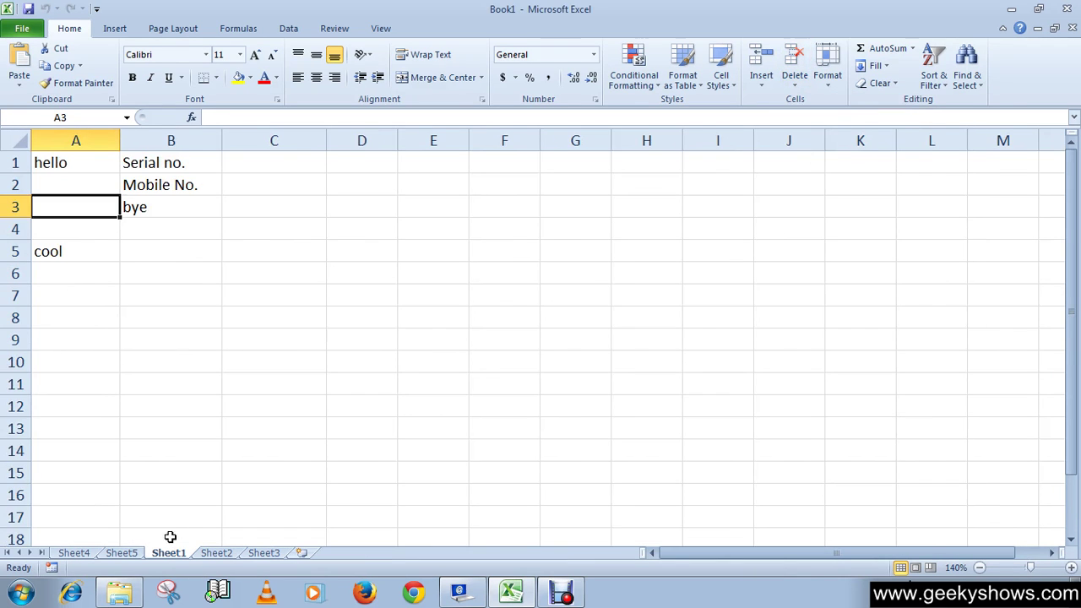
click(121, 552)
click(794, 84)
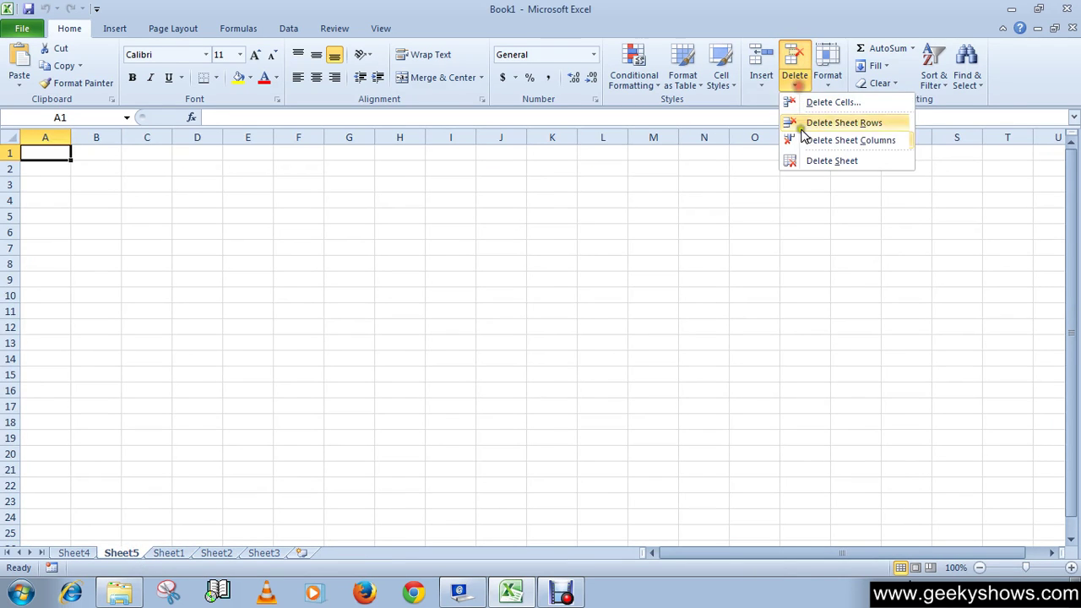
click(808, 160)
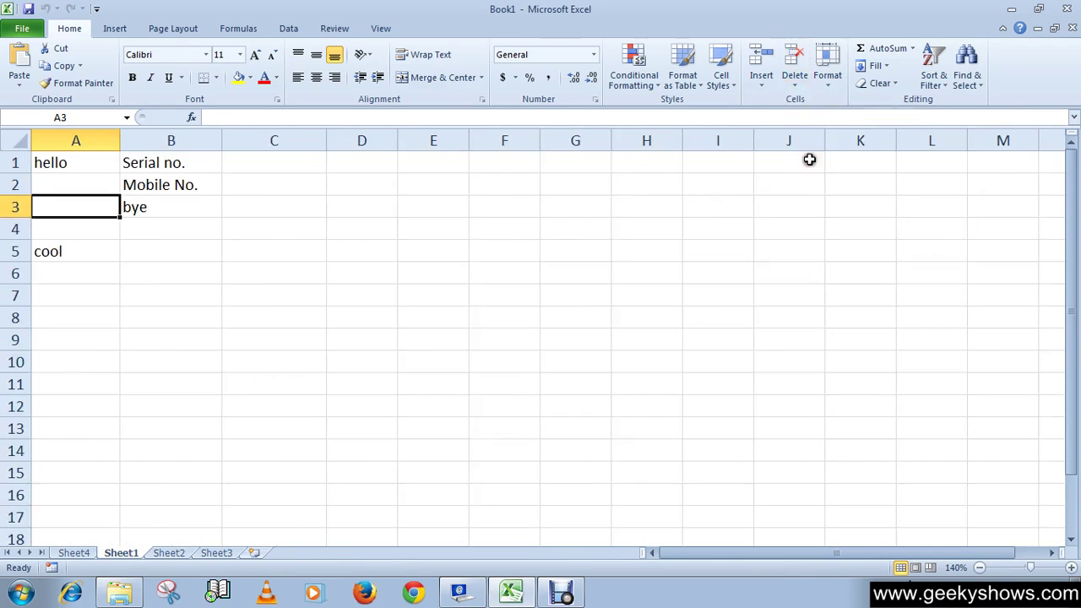
click(75, 552)
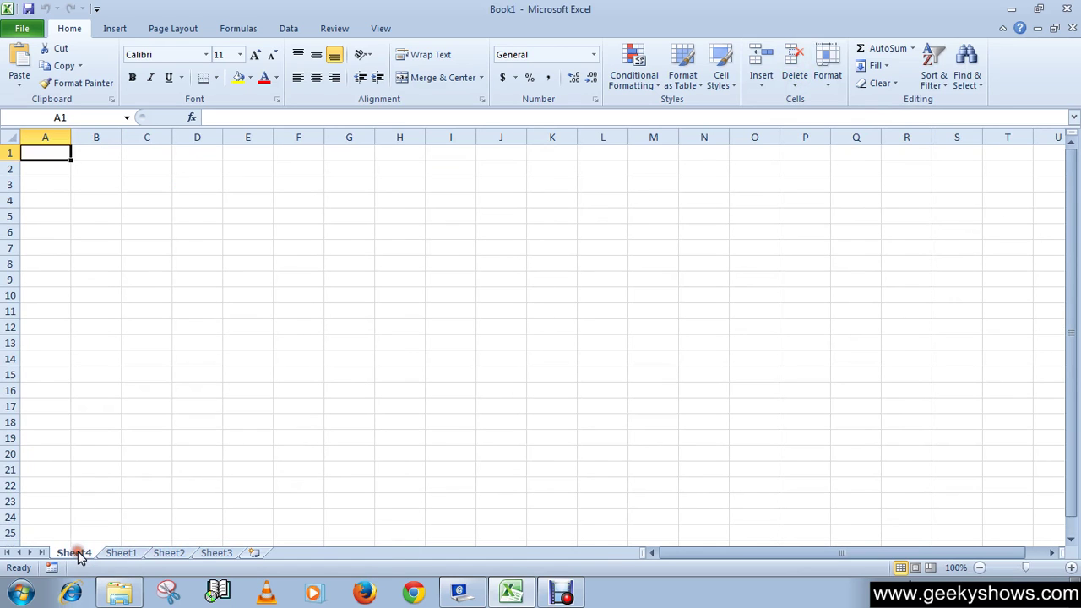
Delete Sheet4 from its tab menu, leaving Sheet1, Sheet2 and Sheet3.
right_click(81, 557)
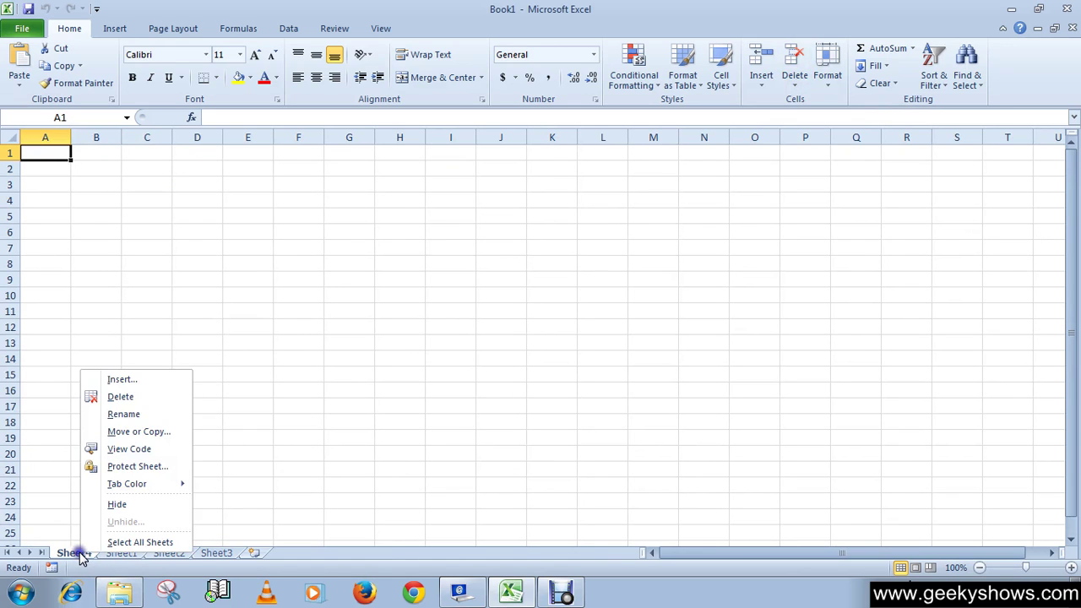
click(139, 397)
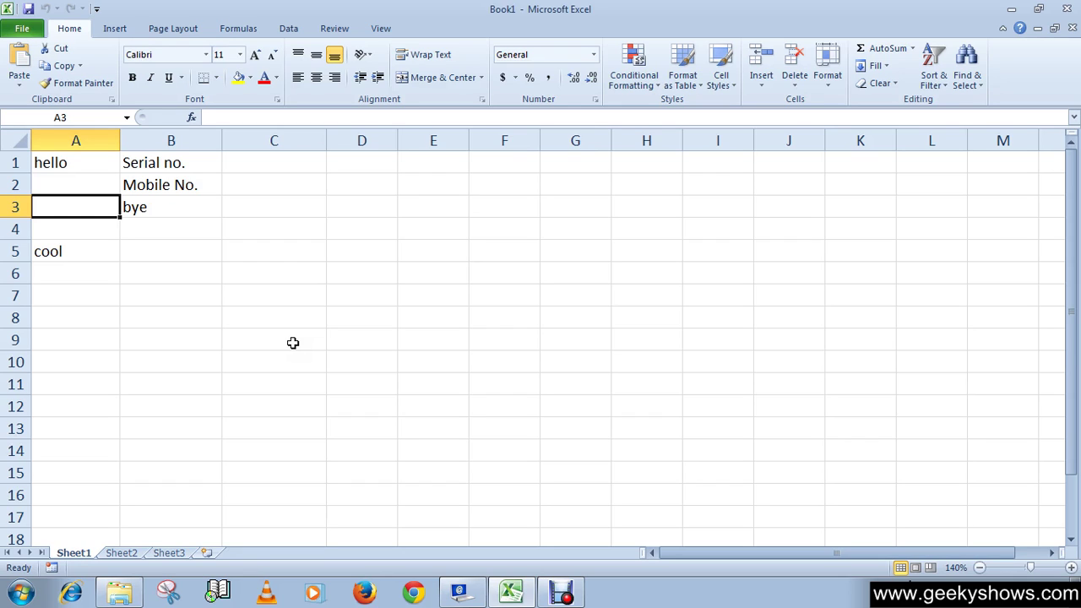
right_click(91, 207)
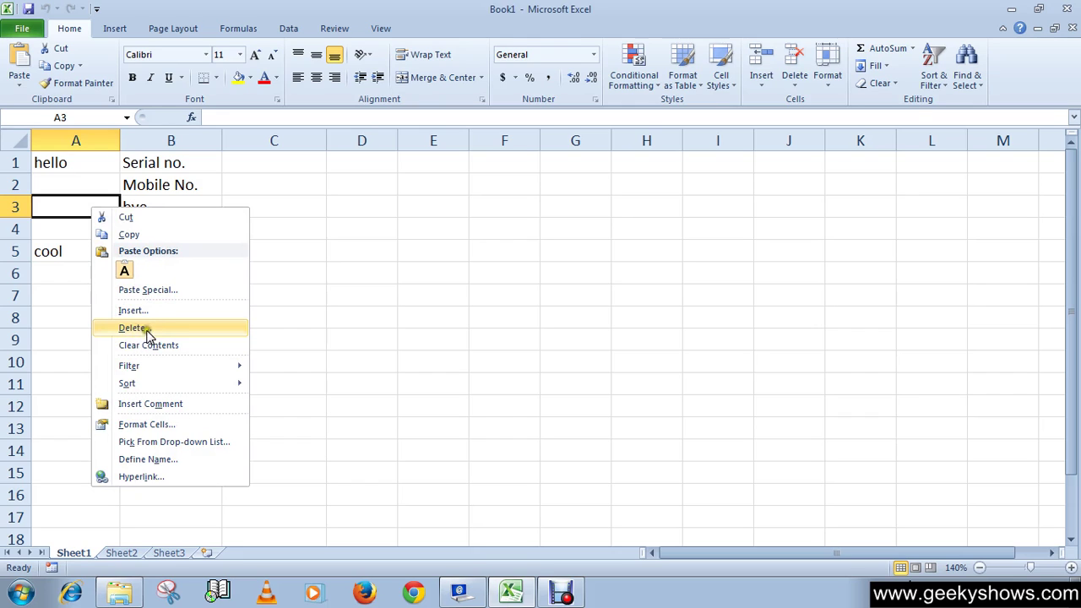
click(74, 208)
right_click(75, 204)
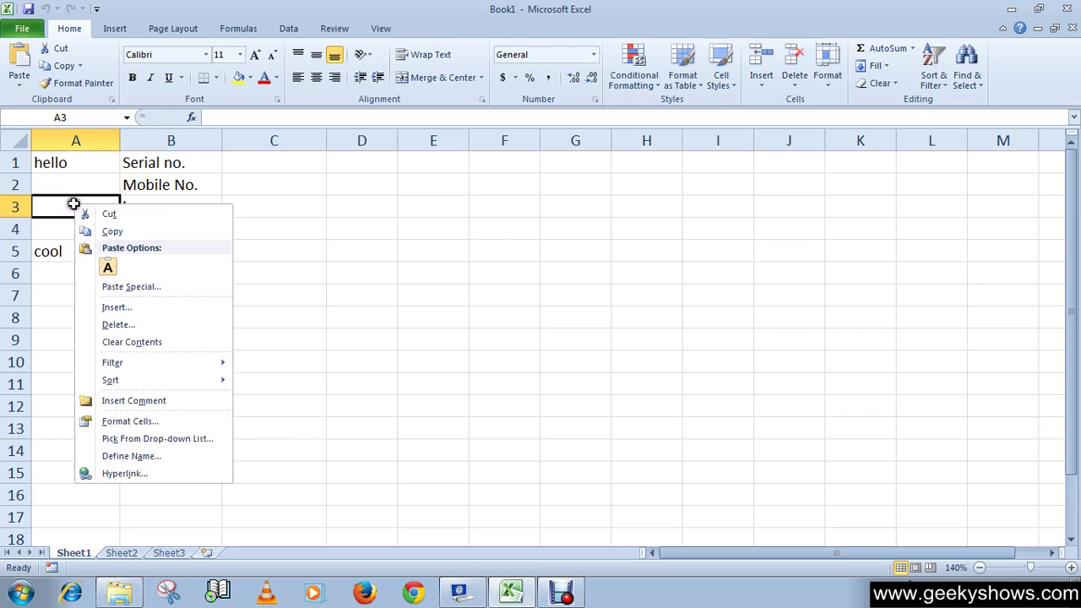
click(119, 325)
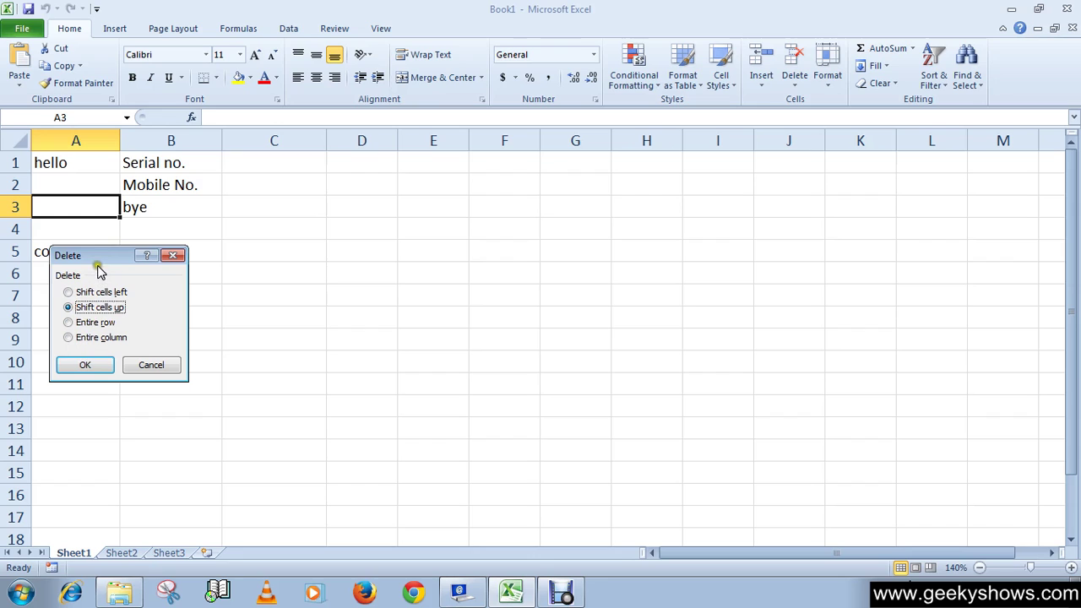
drag(99, 257, 149, 245)
click(178, 353)
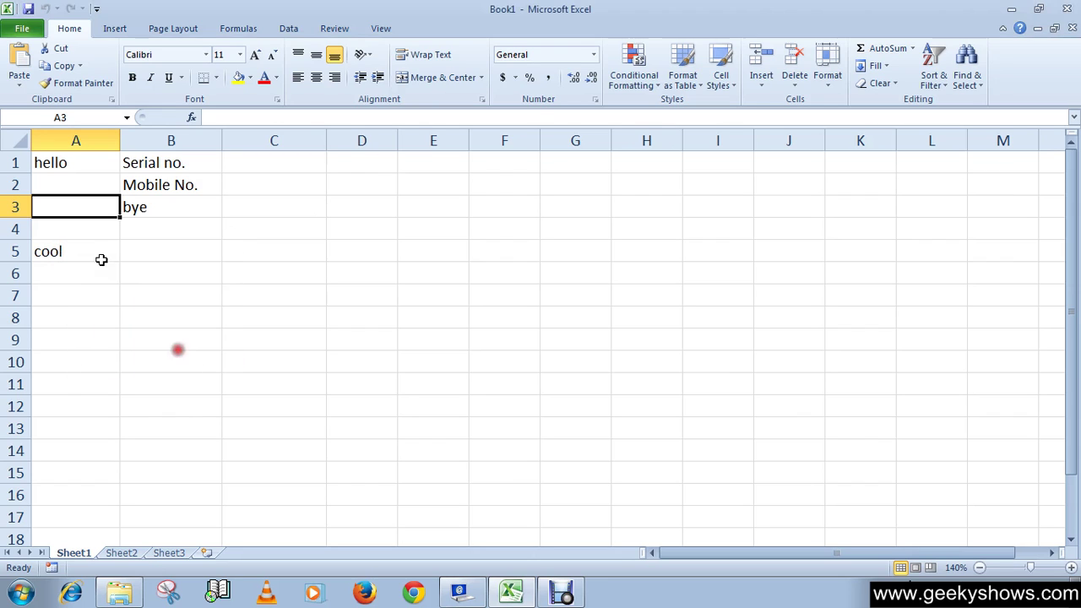
right_click(85, 206)
click(294, 242)
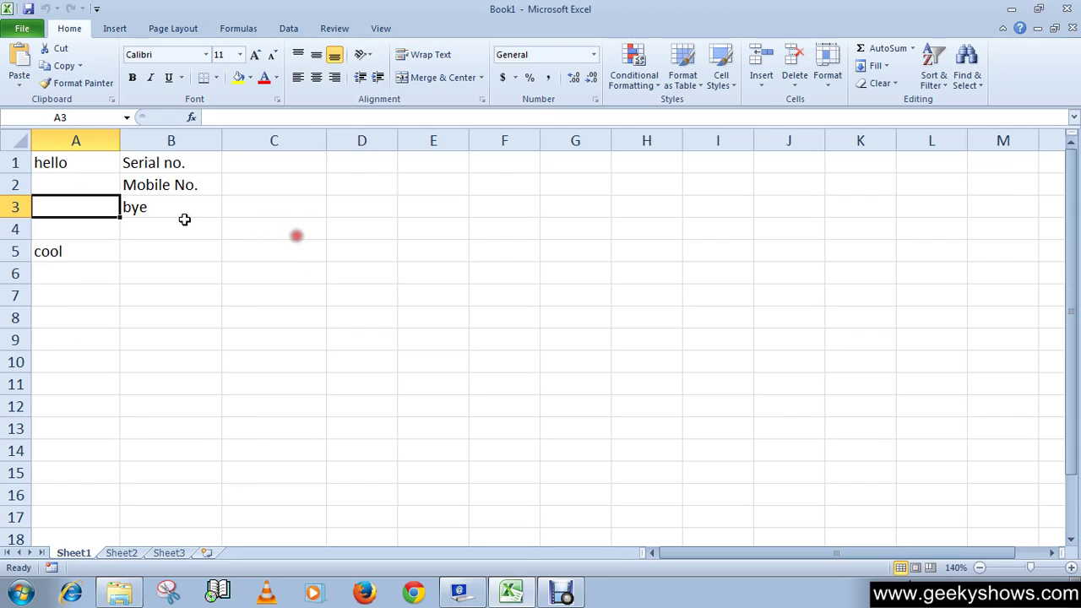